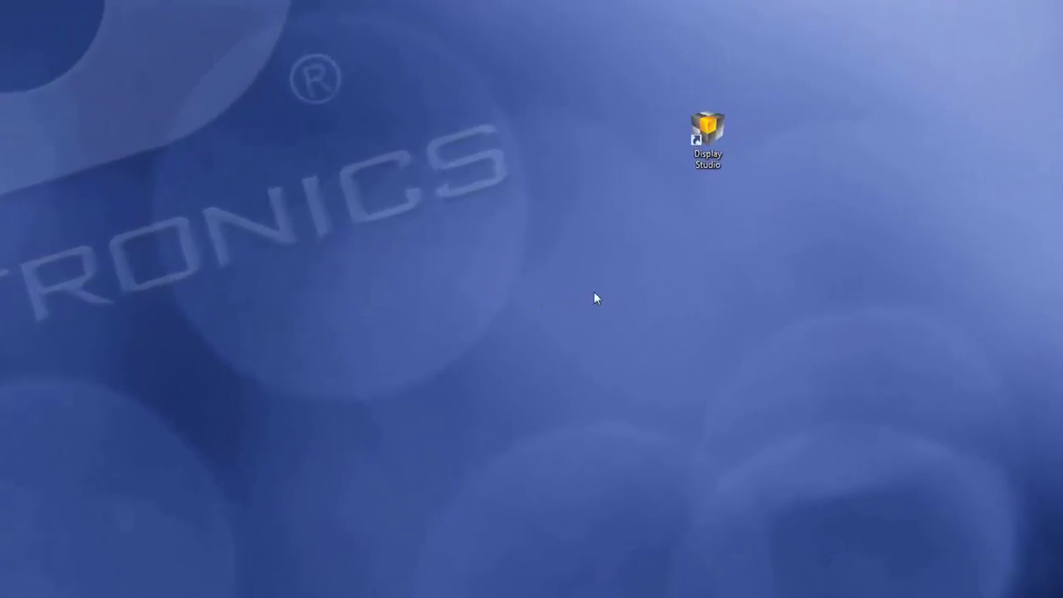
- Launch Display Studio and browse the Baseball, Cheer, Essentials, Football and Soccer tabs, ending on Track
{"action": "double_click", "coordinate": [660, 110]}
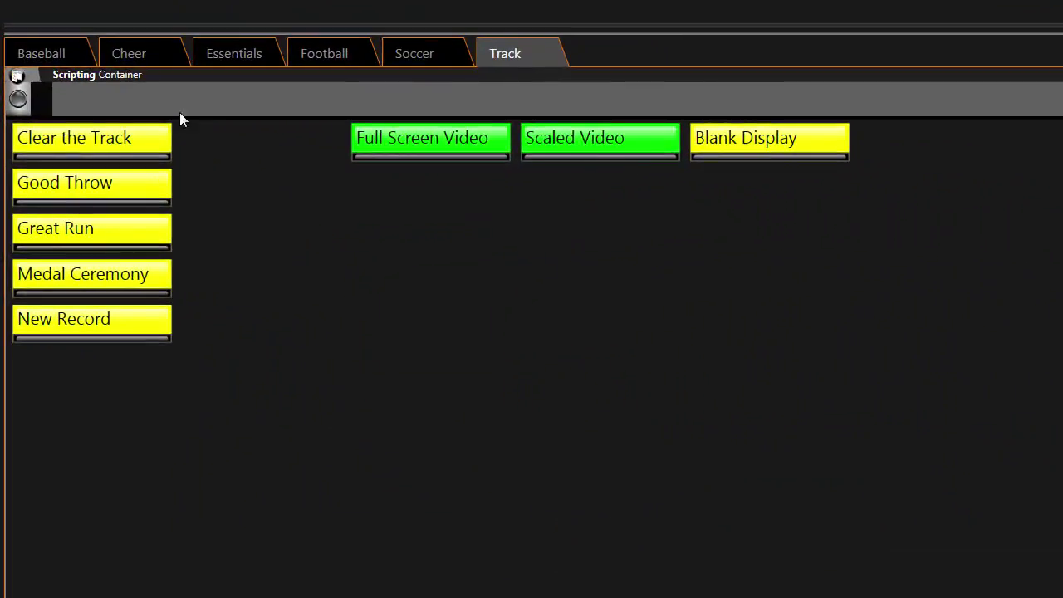
{"action": "left_click", "coordinate": [62, 60]}
{"action": "left_click", "coordinate": [126, 60]}
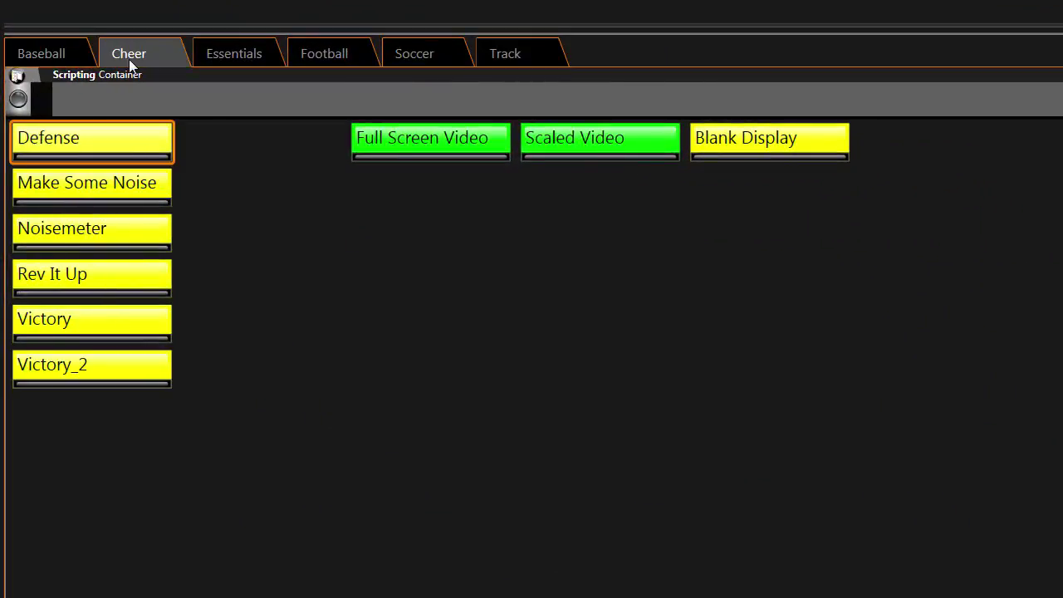
{"action": "left_click", "coordinate": [229, 57]}
{"action": "left_click", "coordinate": [290, 55]}
{"action": "left_click", "coordinate": [397, 58]}
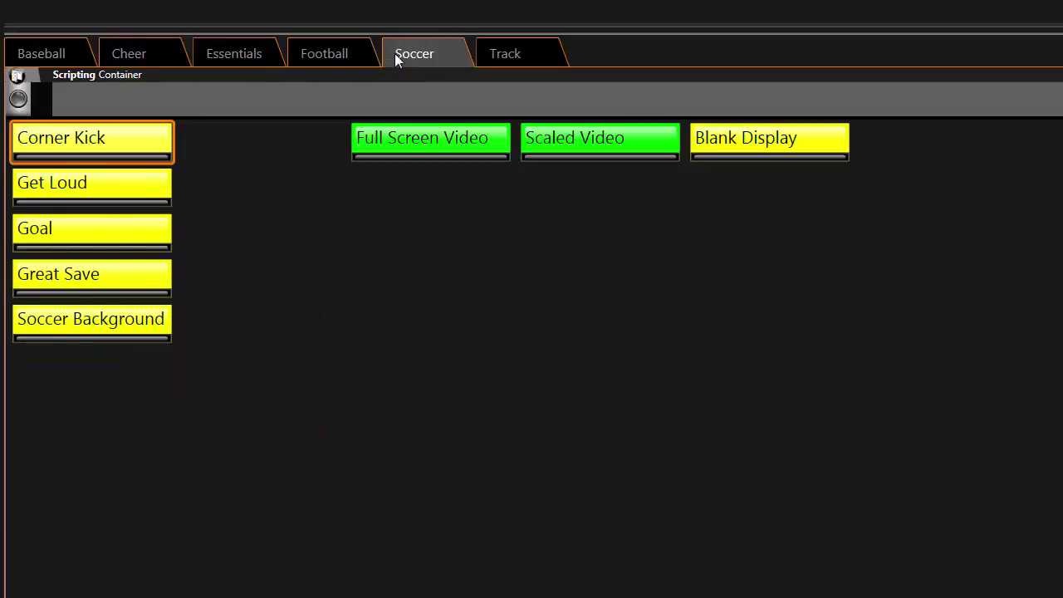
{"action": "left_click", "coordinate": [540, 55]}
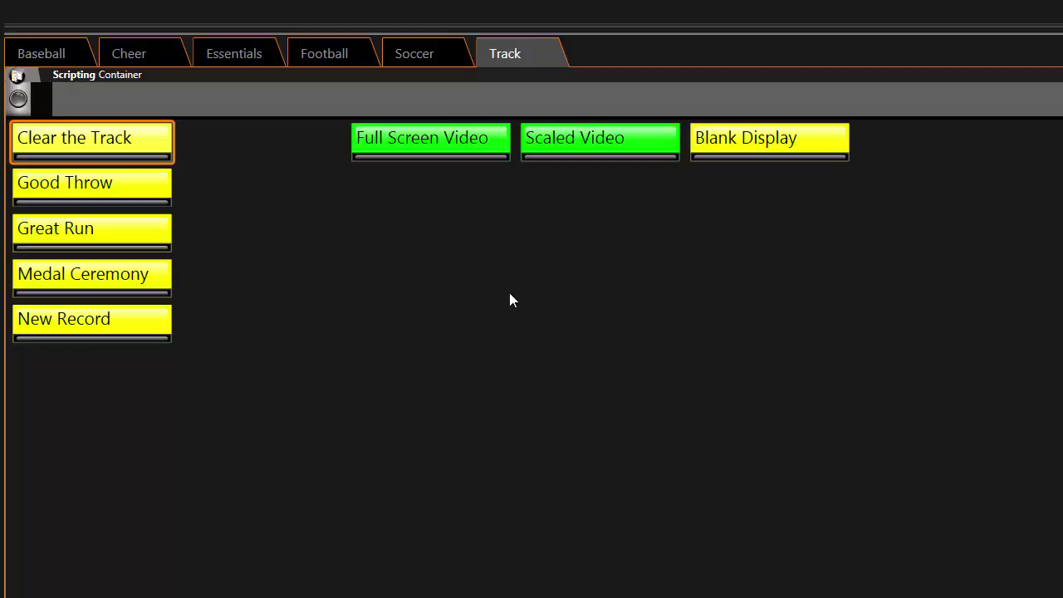
- Create a new blank button in the container and open it for editing
{"action": "right_click", "coordinate": [418, 187]}
{"action": "left_click", "coordinate": [449, 188]}
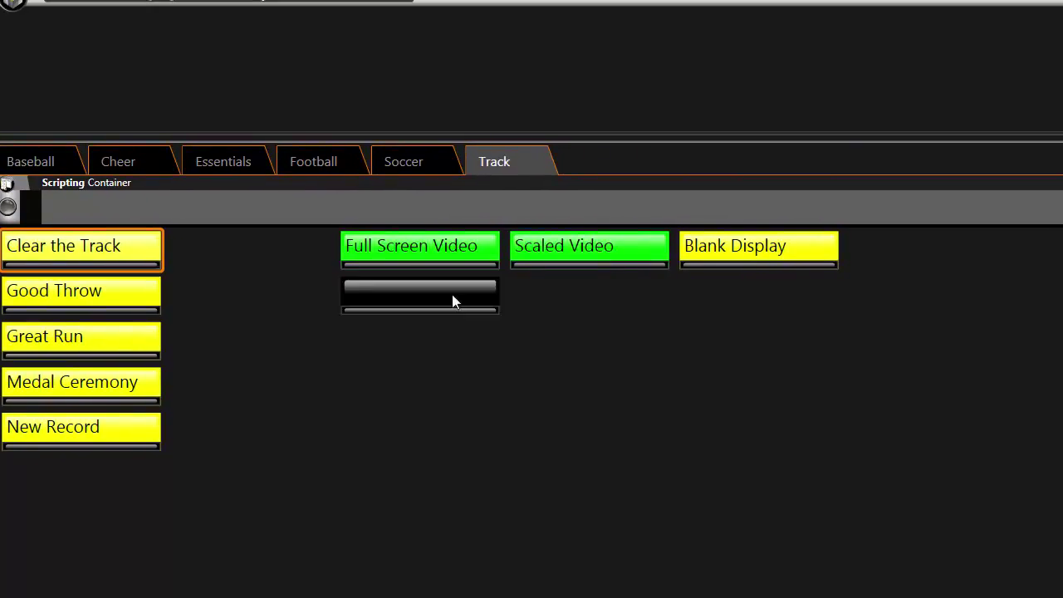
{"action": "double_click", "coordinate": [452, 295]}
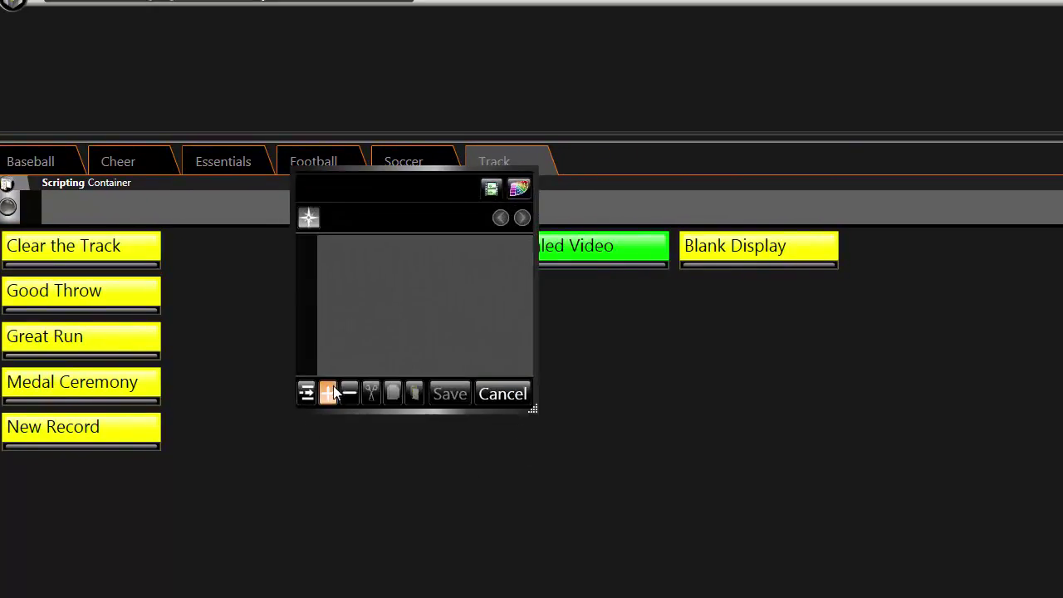
- Add a Play action and advance through zones and action type to browse for media
{"action": "left_click", "coordinate": [329, 393]}
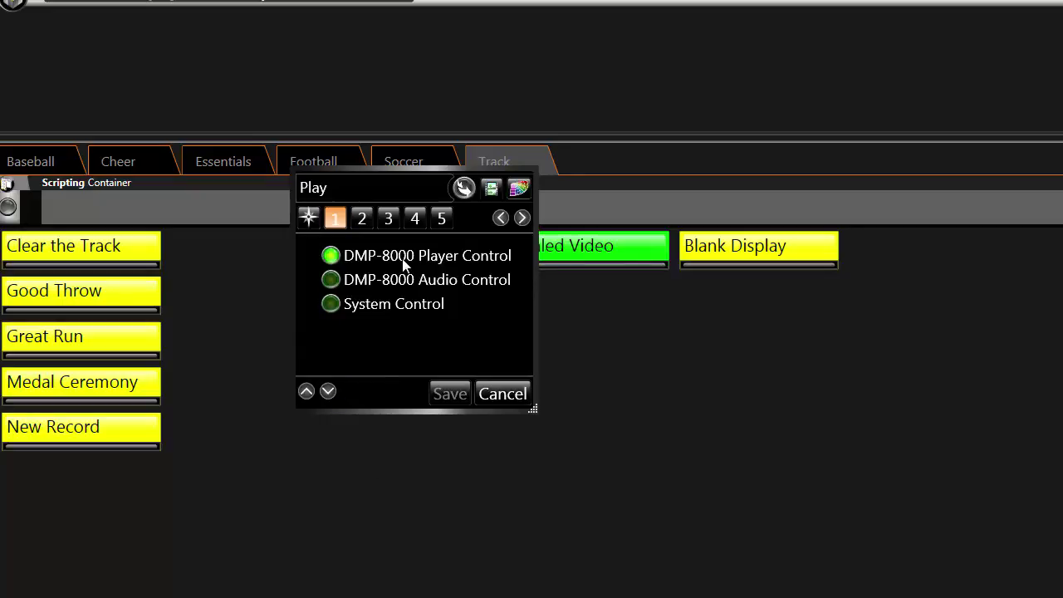
{"action": "left_click", "coordinate": [363, 220]}
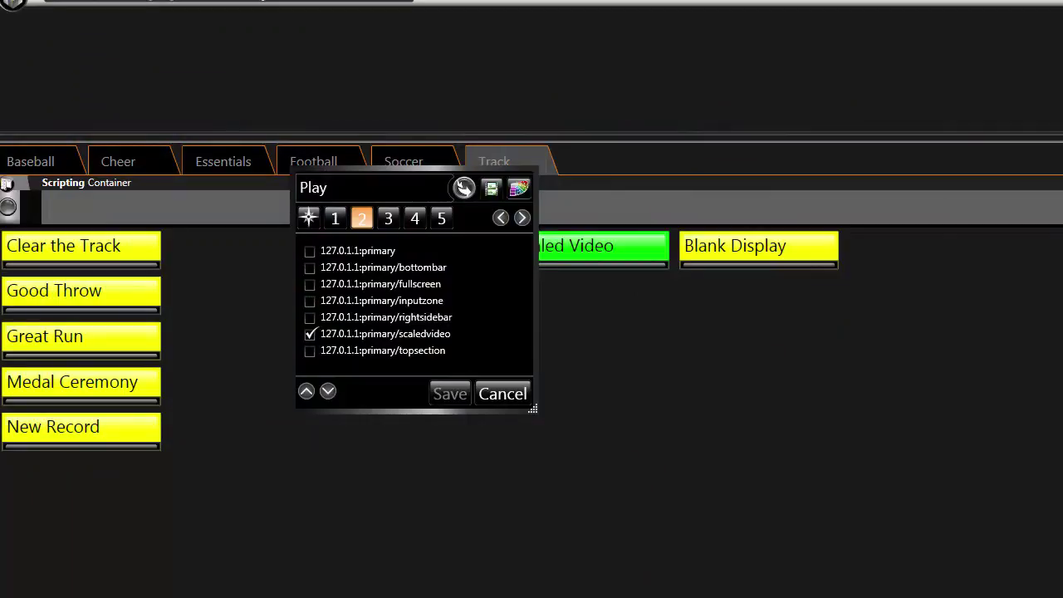
{"action": "left_click", "coordinate": [388, 218]}
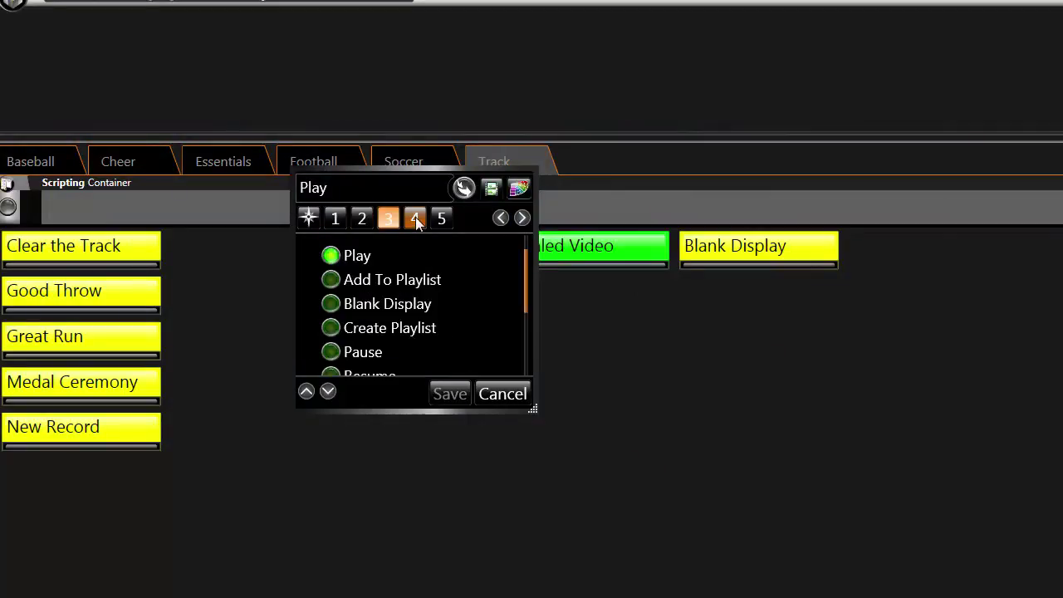
{"action": "left_click", "coordinate": [416, 219]}
{"action": "left_click", "coordinate": [511, 249]}
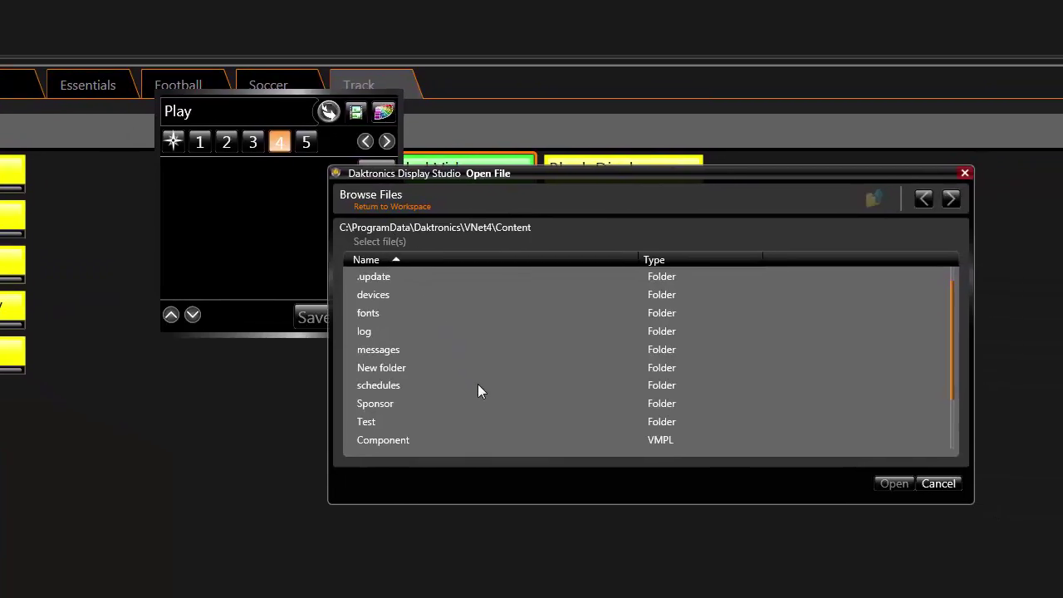
- Choose the SDI file from the VNet4 Content folder as the Play action's media
{"action": "scroll", "coordinate": [477, 384], "scroll_direction": "down", "scroll_amount": 1}
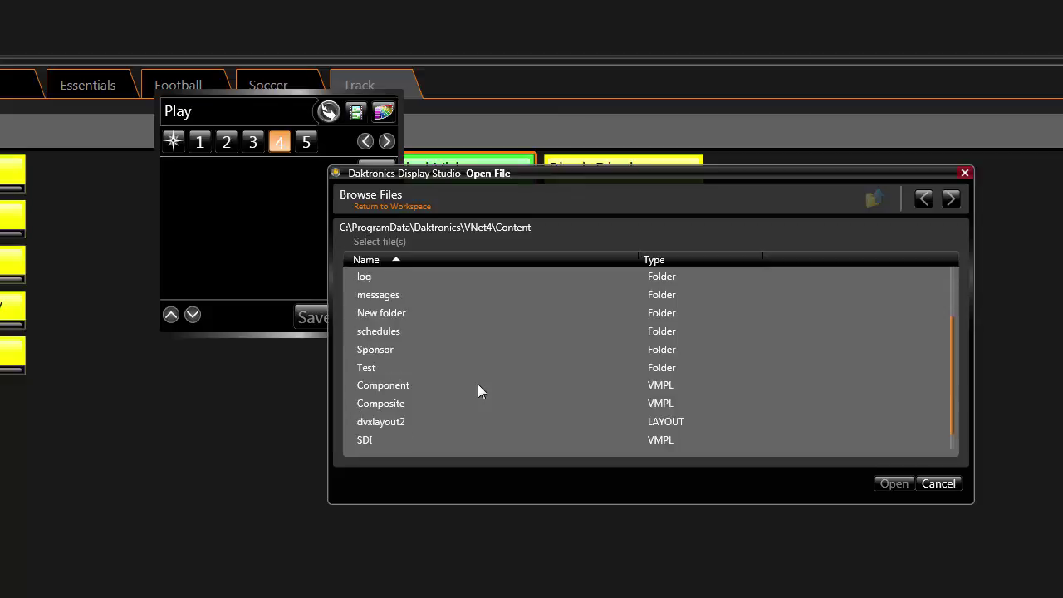
{"action": "left_click", "coordinate": [363, 441]}
{"action": "left_click", "coordinate": [885, 490]}
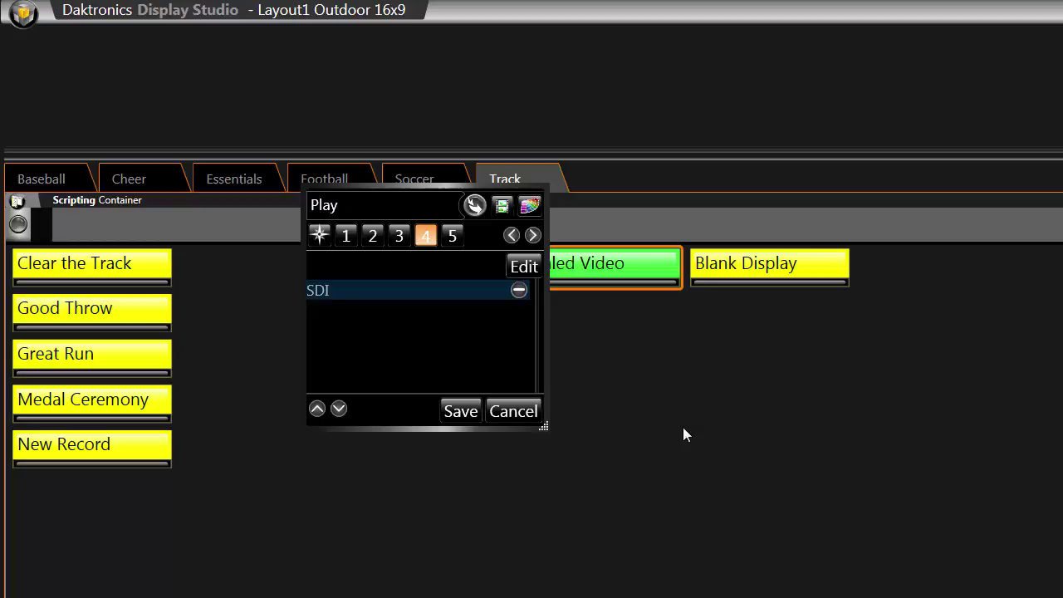
- Rename the Play action to 'Live Video' and save the button with continuous playback
{"action": "left_click", "coordinate": [452, 236]}
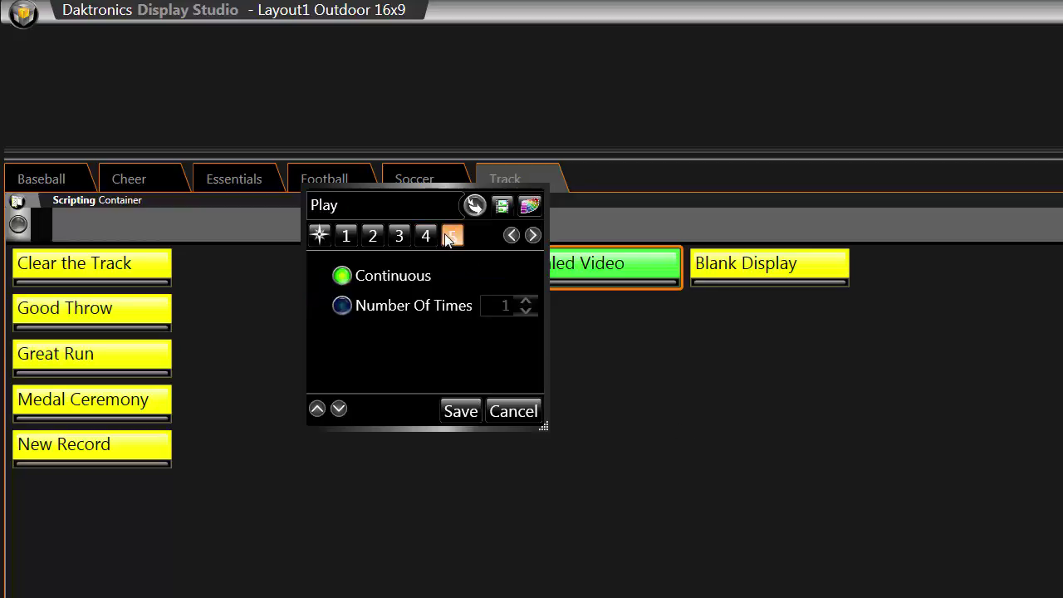
{"action": "double_click", "coordinate": [332, 206]}
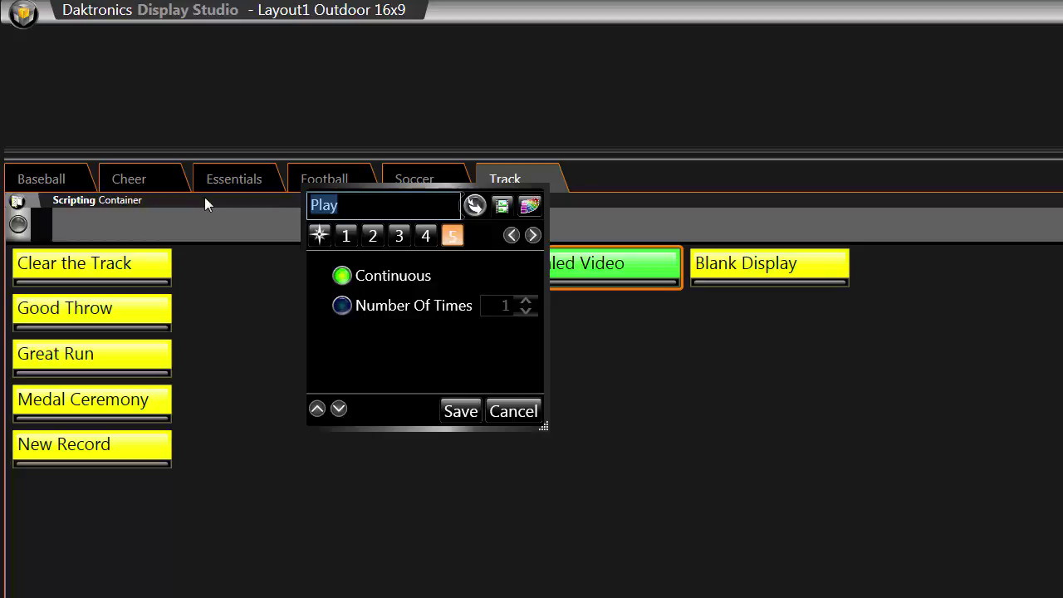
{"action": "type", "text": "Live Video"}
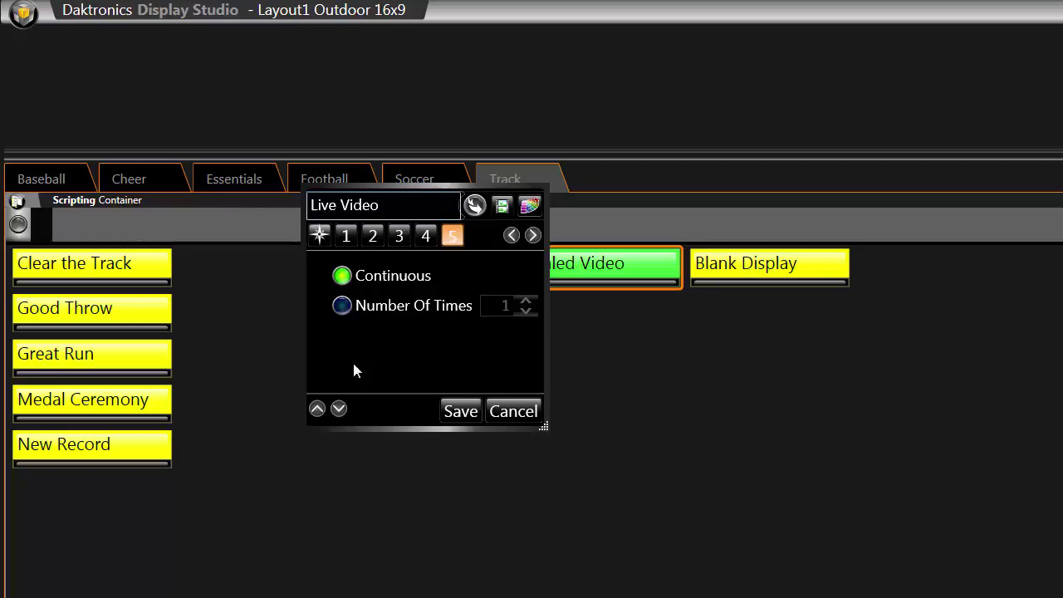
{"action": "left_click", "coordinate": [461, 411]}
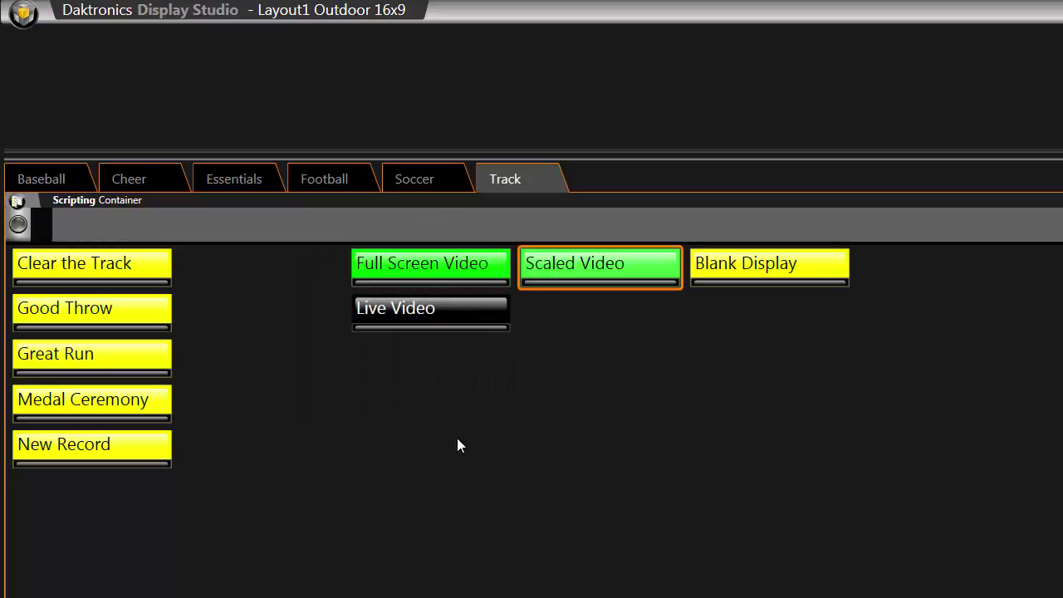
- Create another new button and add a Play action to it
{"action": "right_click", "coordinate": [373, 362]}
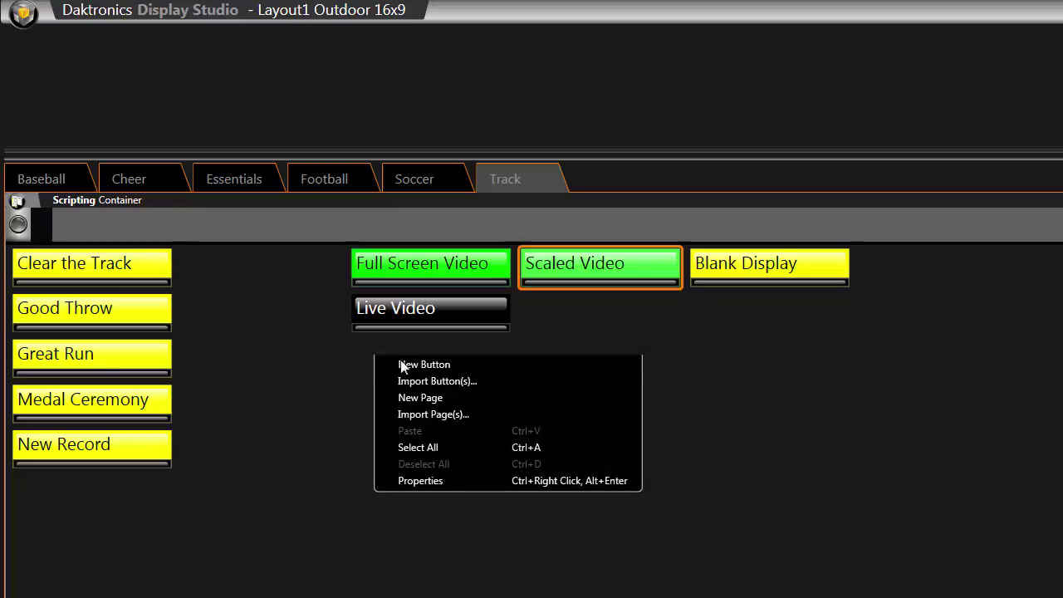
{"action": "left_click", "coordinate": [402, 365]}
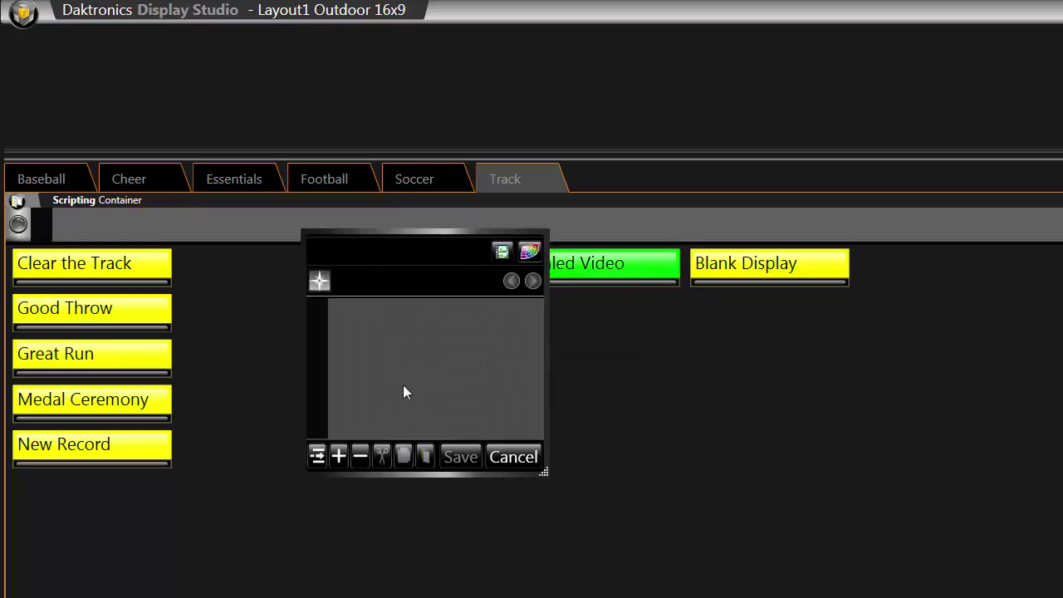
{"action": "left_click", "coordinate": [338, 455]}
{"action": "left_click", "coordinate": [339, 455]}
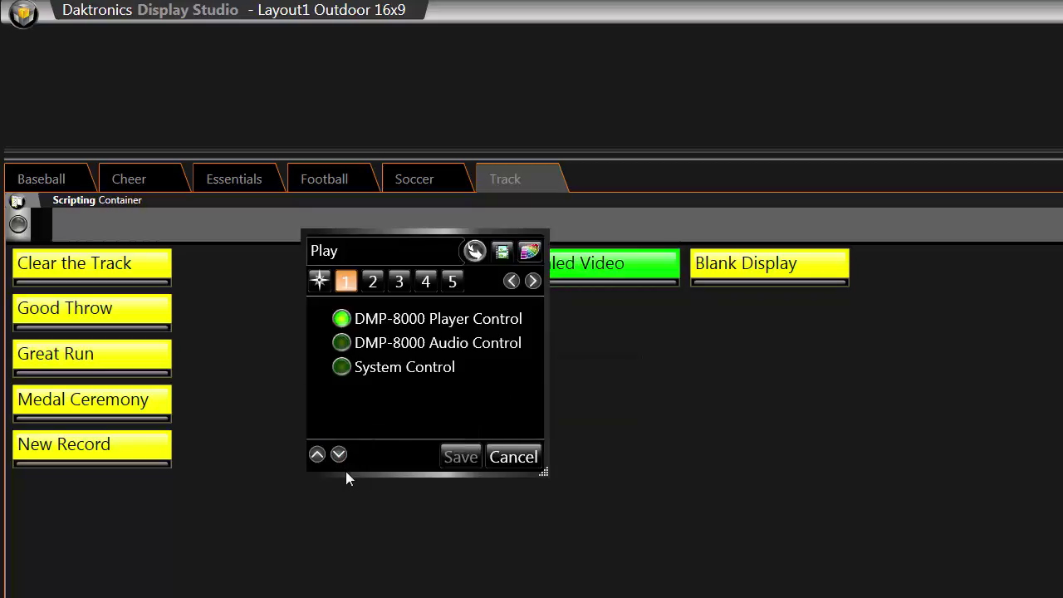
- Target the 127.0.1.1:primary/scaledvideo zone and set the action to Blank Display
{"action": "left_click", "coordinate": [373, 282]}
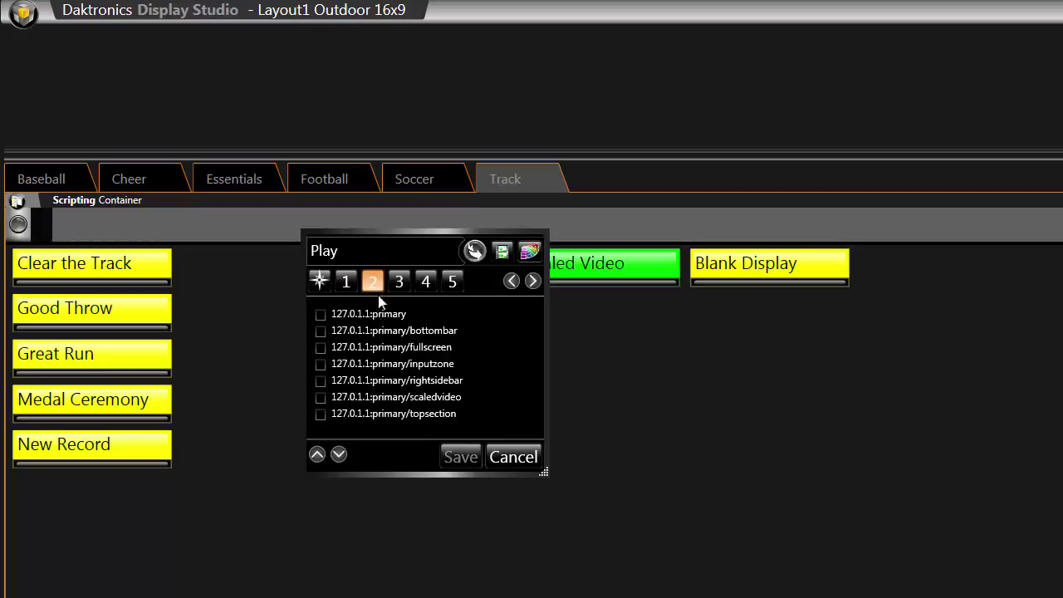
{"action": "left_click", "coordinate": [386, 399]}
{"action": "left_click", "coordinate": [398, 282]}
{"action": "left_click", "coordinate": [364, 368]}
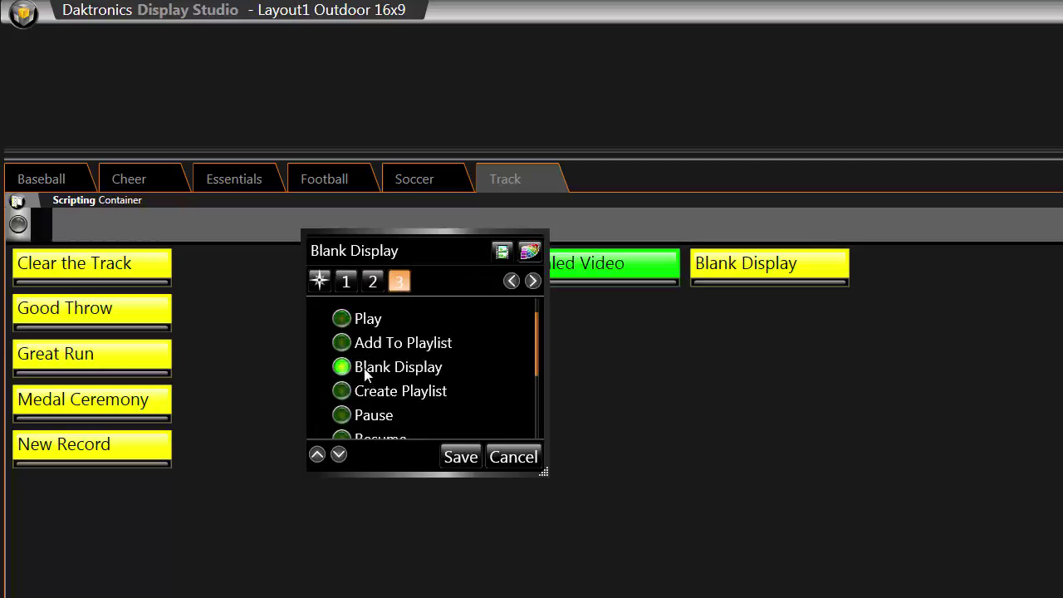
- Rename the action from 'Blank Display' to 'Blank Live Video'
{"action": "left_click", "coordinate": [365, 251]}
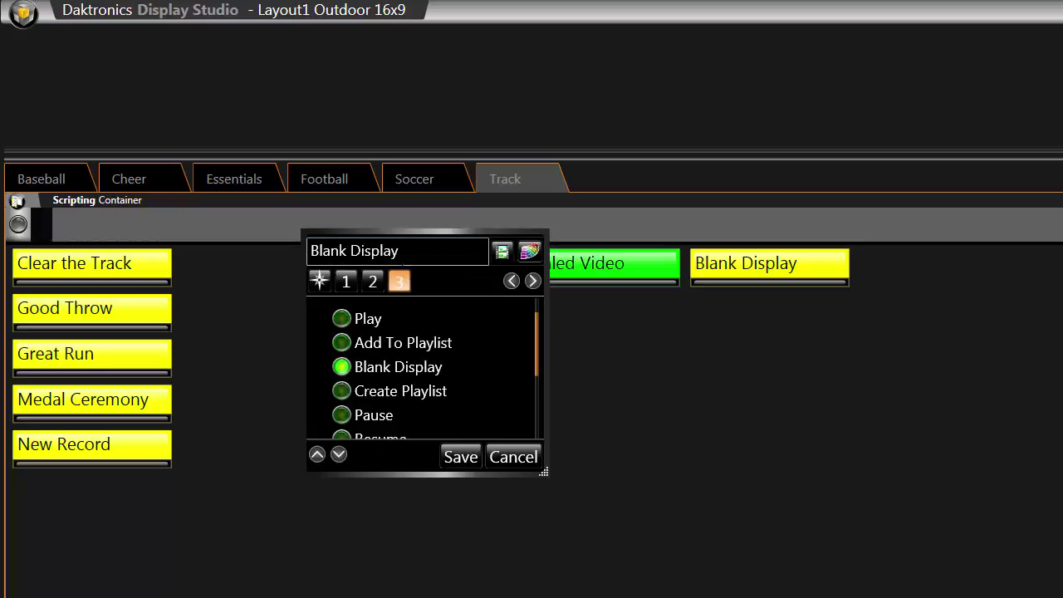
{"action": "left_click_drag", "start_coordinate": [346, 251], "coordinate": [399, 251]}
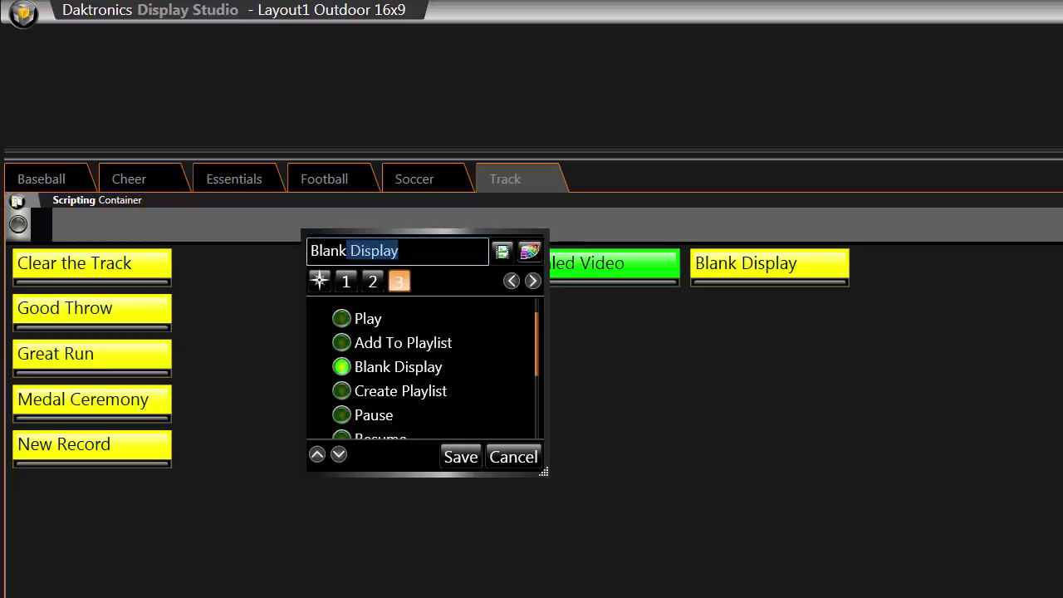
{"action": "key", "text": "BackSpace"}
{"action": "type", "text": "Live Video"}
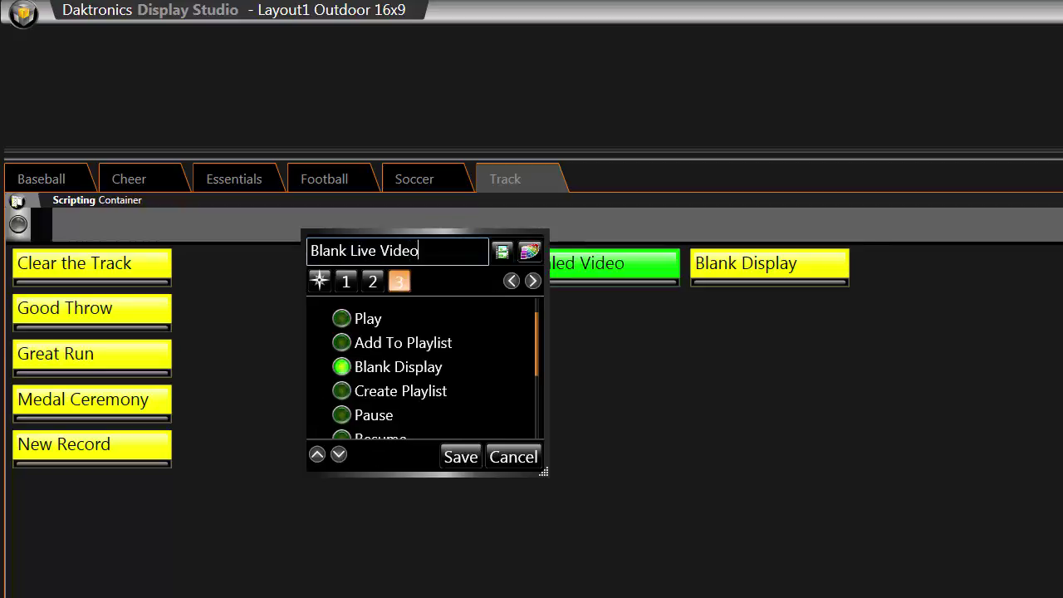
{"action": "left_click", "coordinate": [459, 457]}
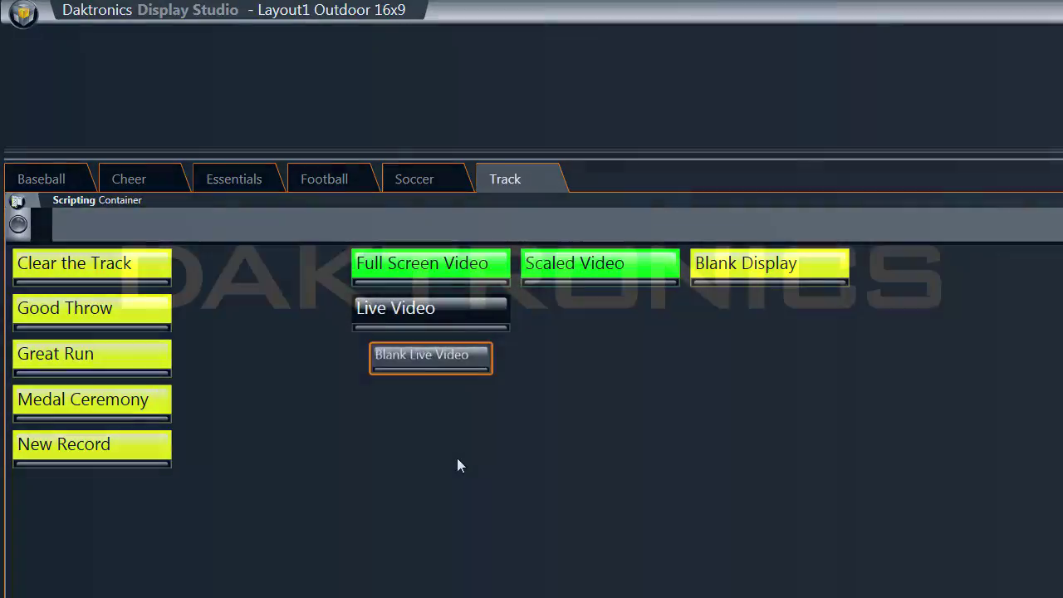